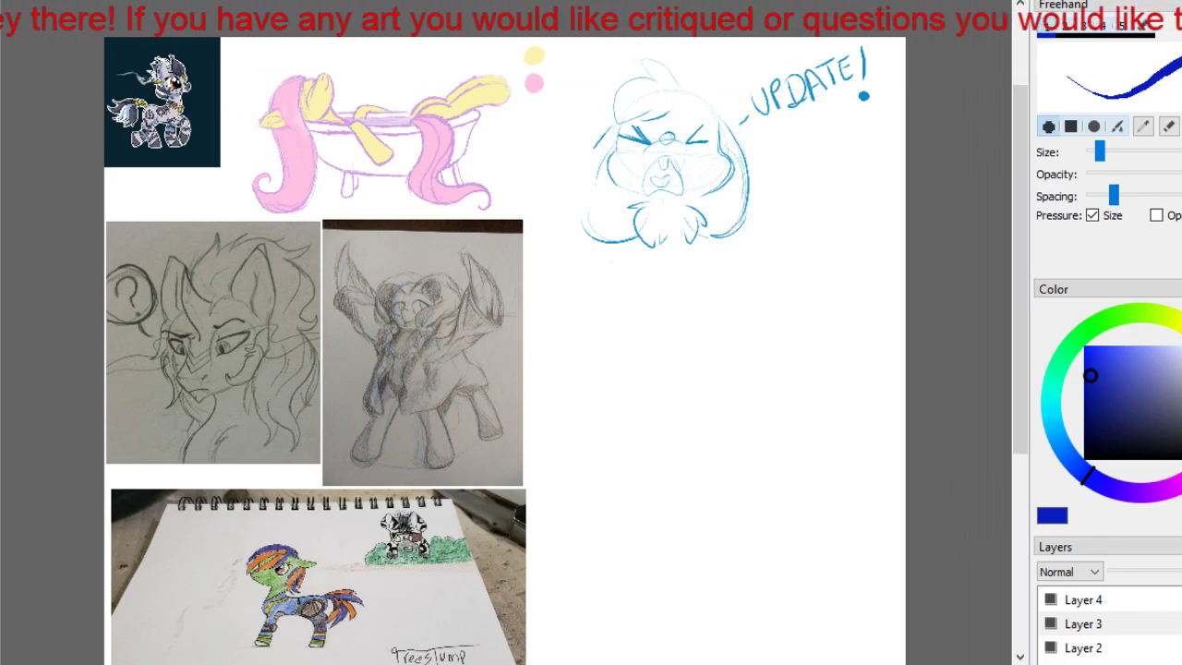
- Examine the striped zebra pony artwork on the dark background up close
ctrl+scroll(351, 158, up, 6)
middle_drag(351, 158, 1097, 622)
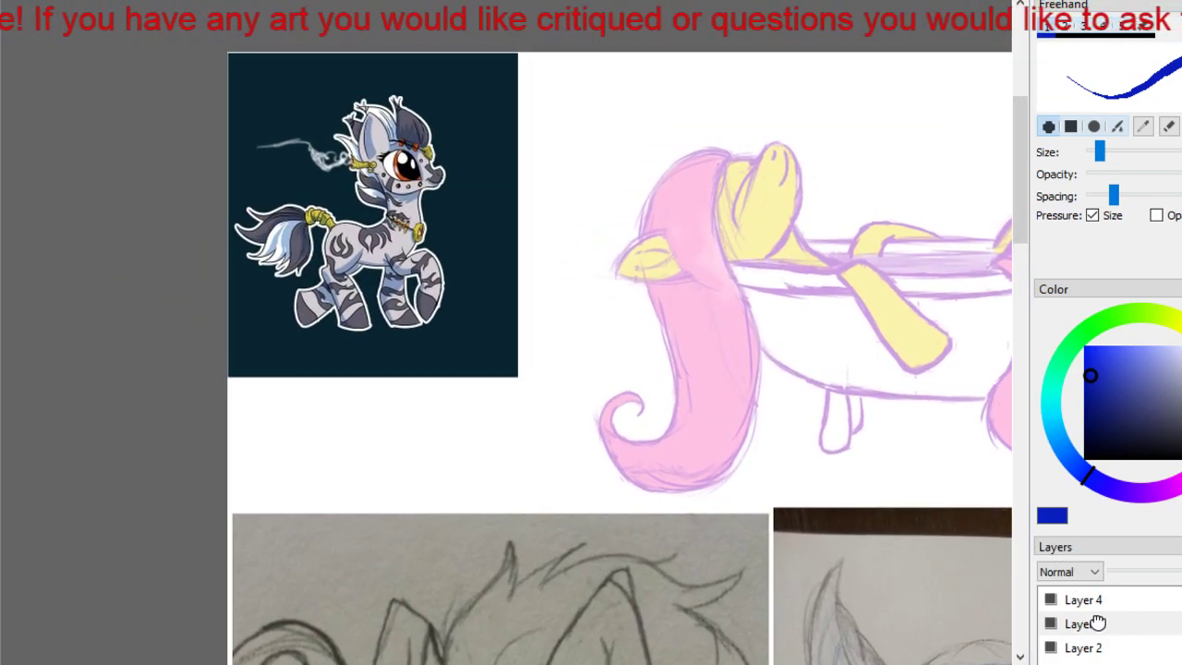
middle_drag(858, 470, 771, 469)
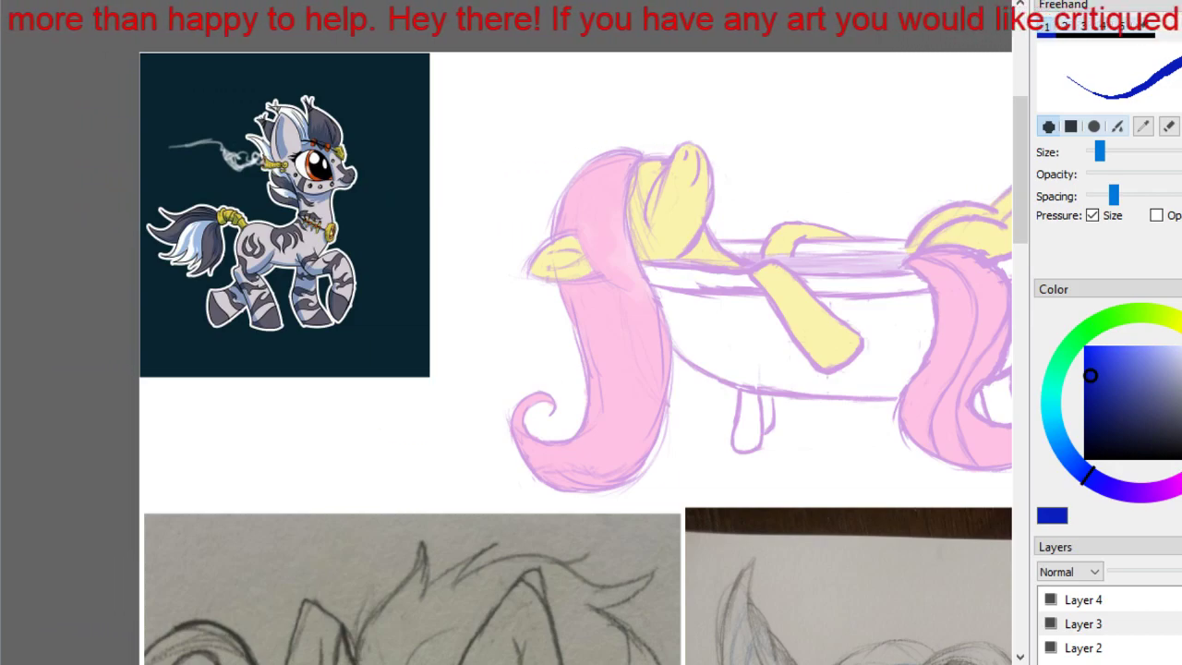
ctrl+scroll(416, 311, up, 5)
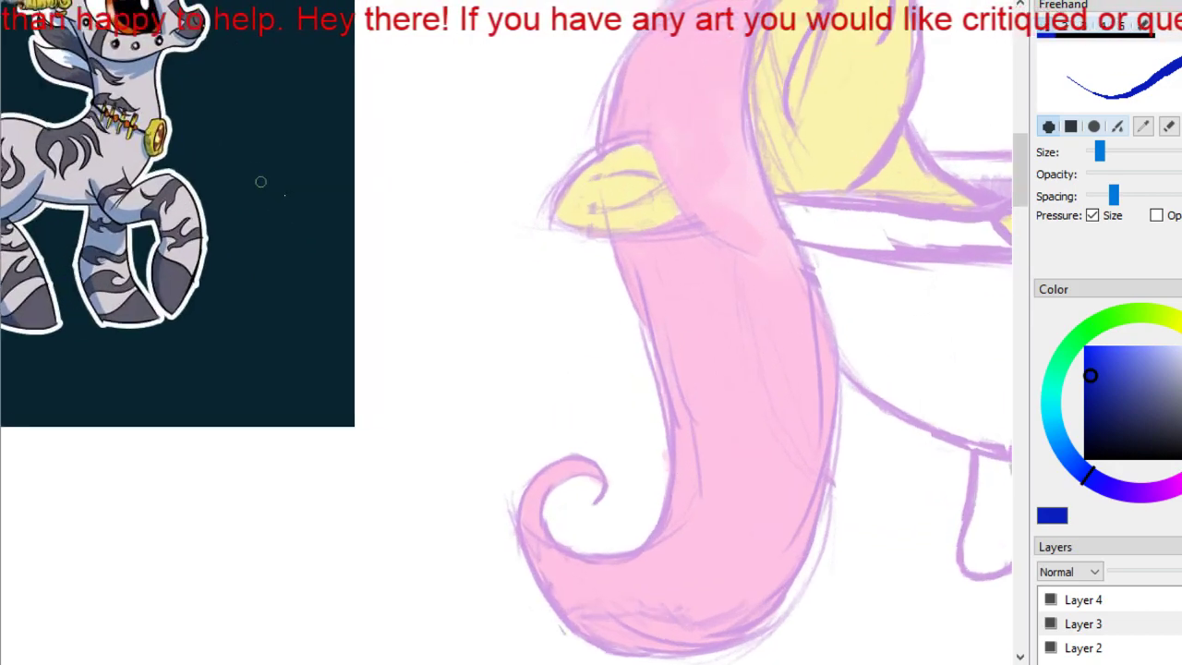
mouse_move(296, 211)
mouse_down()
mouse_move(773, 361)
mouse_move(694, 363)
mouse_up()
ctrl+scroll(689, 347, up, 1)
ctrl+scroll(690, 346, down, 1)
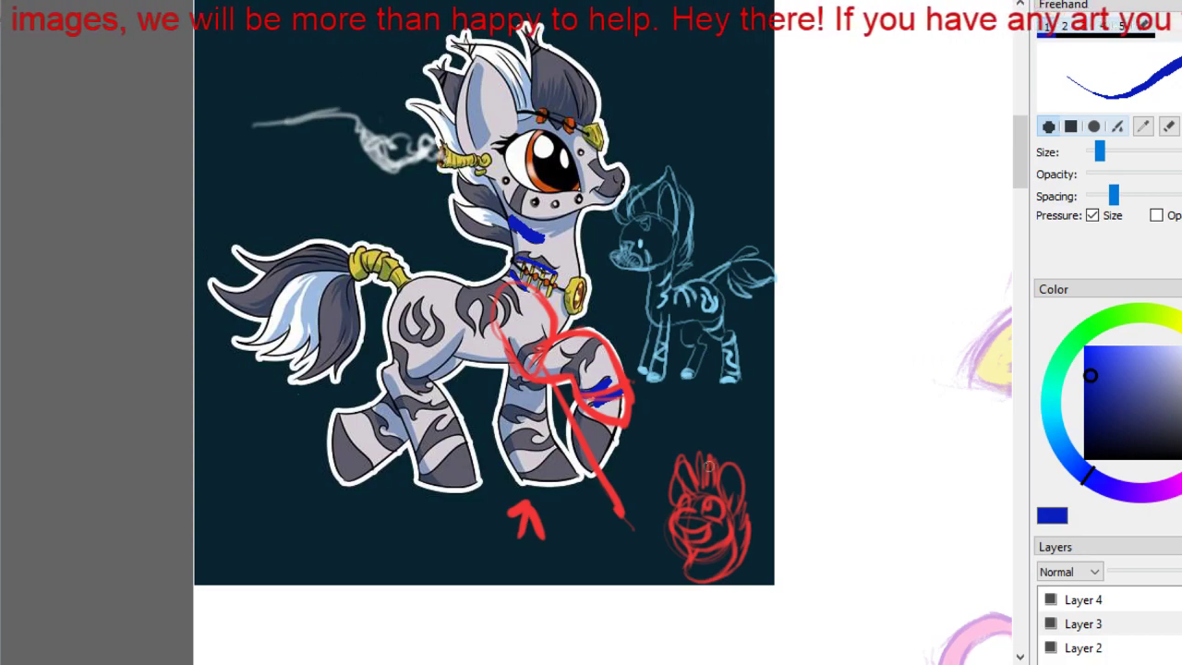
- Draw a row of slanted dark blue perspective lines on the floor beneath the bathtub in the bathing pony drawing
ctrl+scroll(704, 458, down, 4)
mouse_move(933, 409)
mouse_down()
mouse_move(327, 312)
mouse_move(313, 346)
mouse_up()
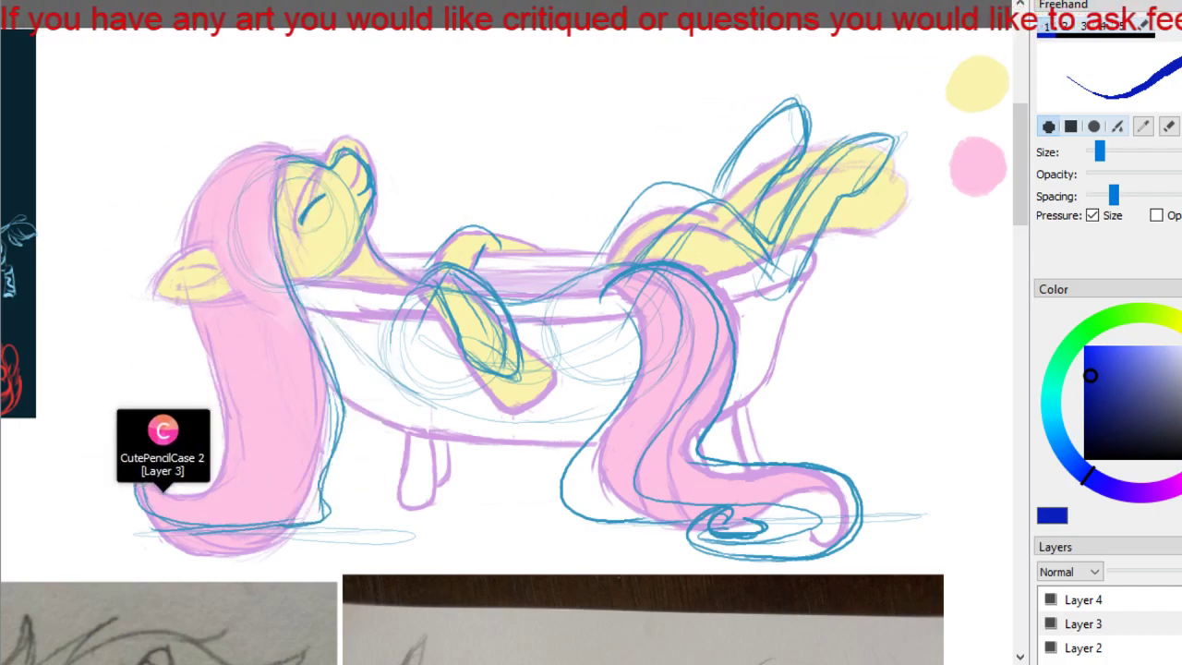
drag(386, 489, 241, 559)
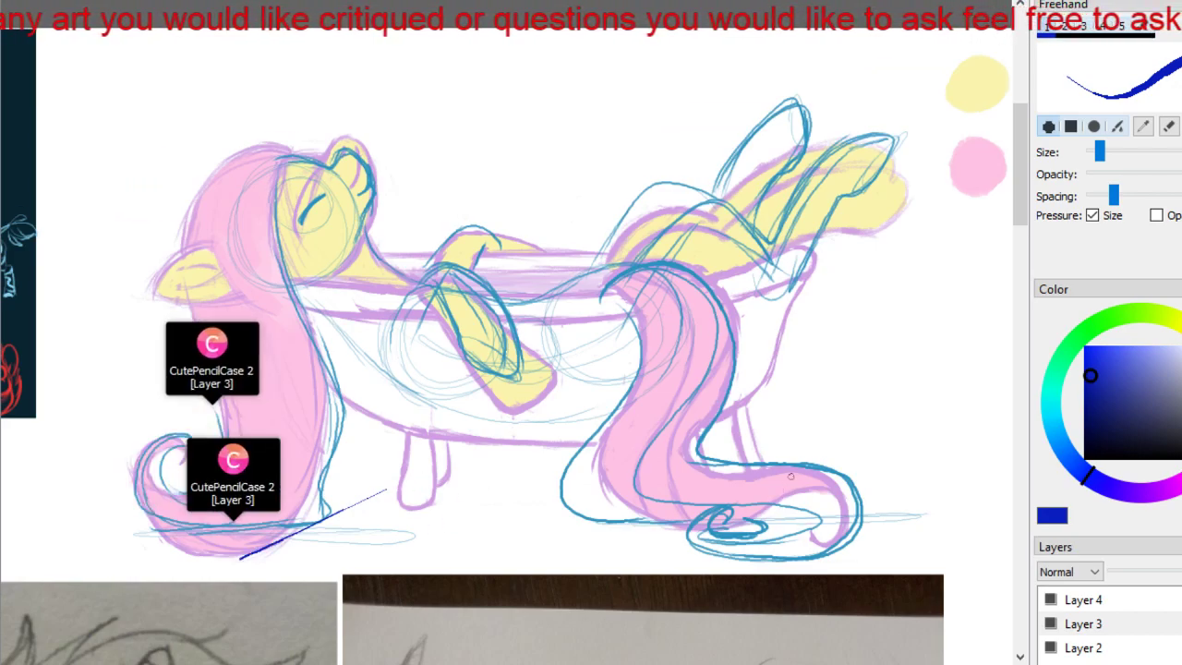
drag(787, 467, 824, 540)
drag(471, 491, 395, 586)
drag(549, 491, 521, 581)
drag(596, 503, 583, 587)
drag(645, 508, 649, 582)
- Add horizontal dark blue lines across the slanted floor lines to form a perspective grid, undoing the misdrawn curved front line
drag(286, 523, 870, 541)
drag(277, 543, 864, 590)
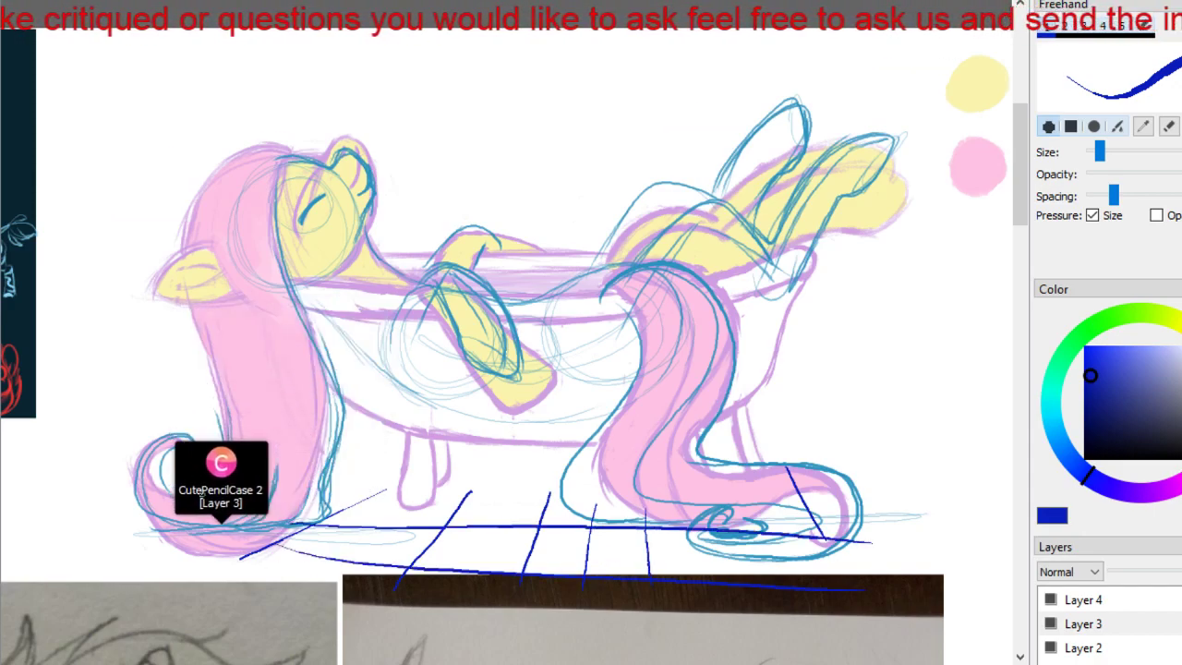
key(ctrl+z)
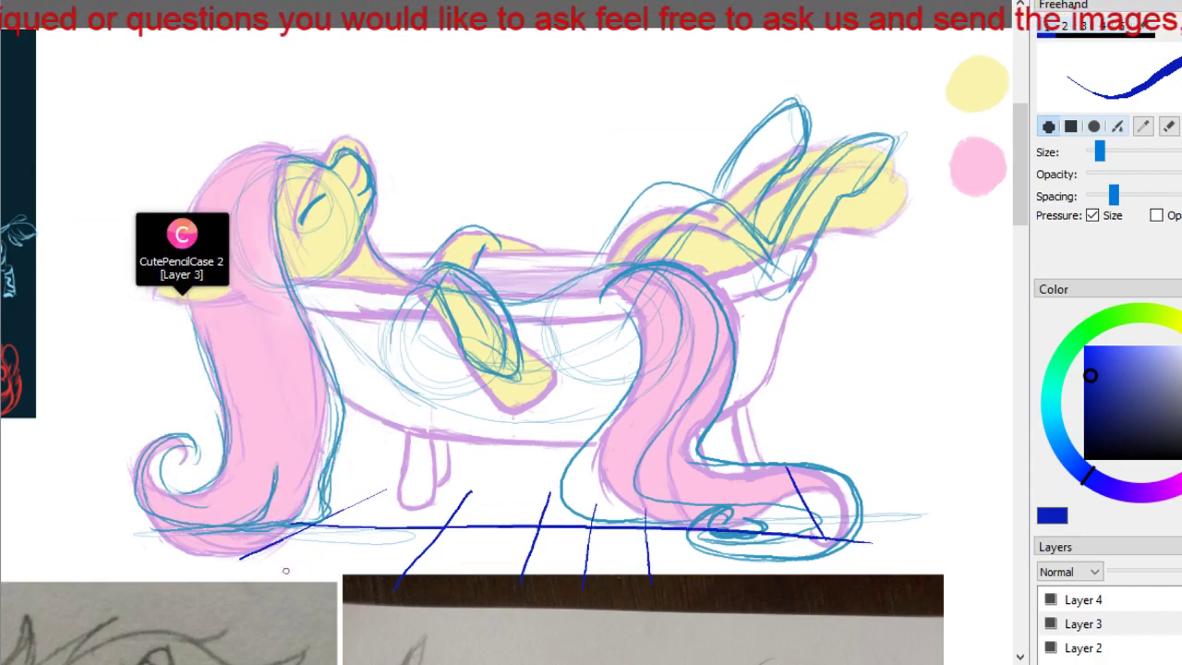
drag(319, 489, 863, 485)
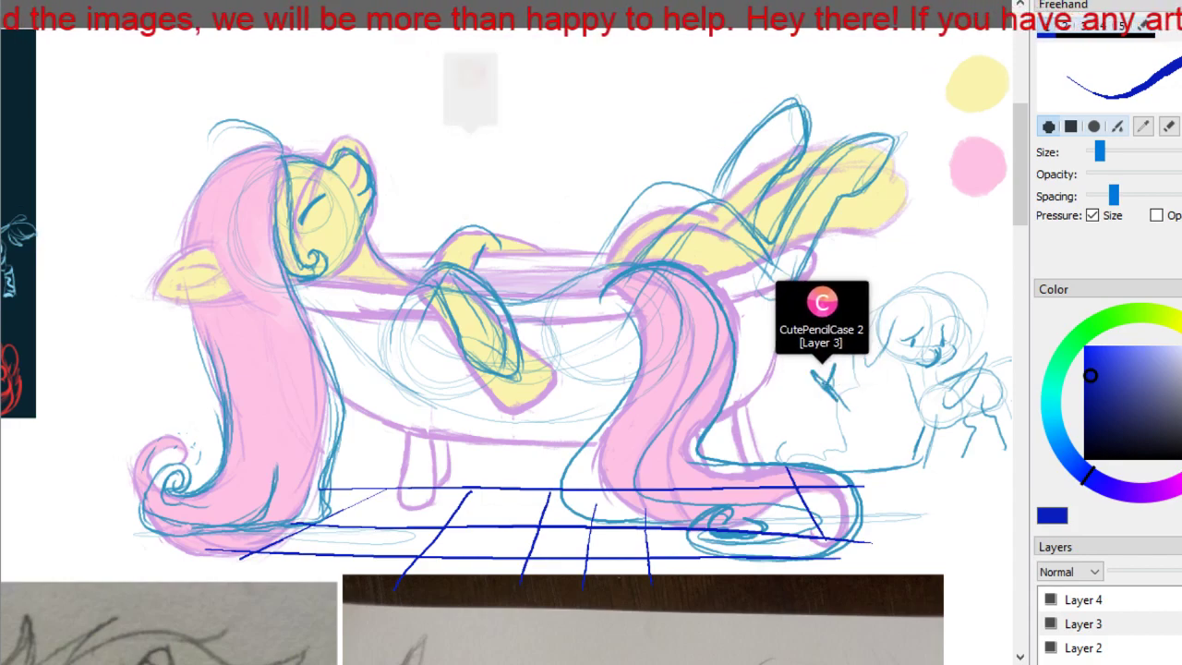
drag(0, 2, 785, 2)
key(super+Up)
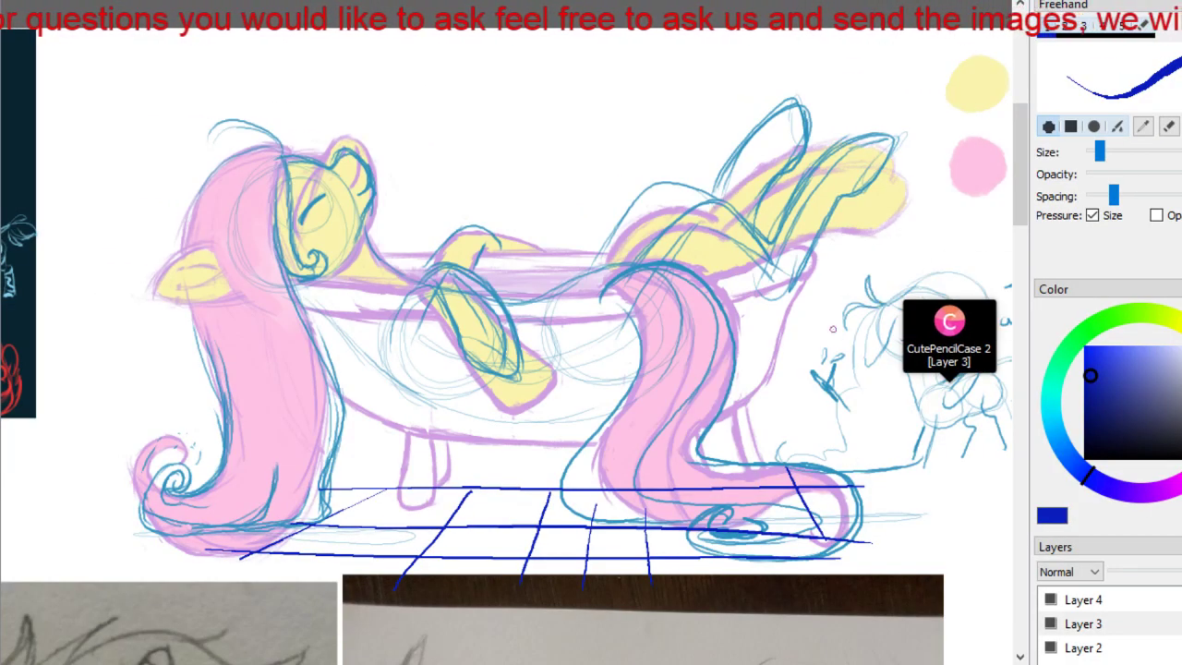
- Draw a dark blue construction circle over the head of the horned pony in the question-mark pencil sketch
ctrl+scroll(734, 535, down, 3)
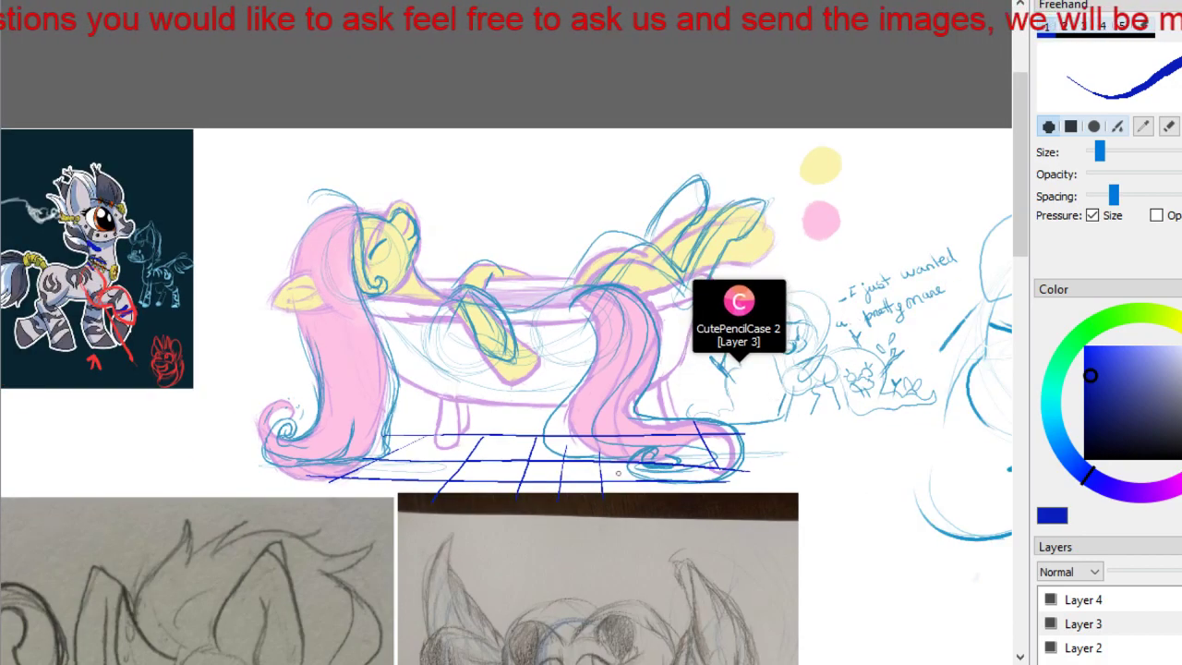
scroll(602, 282, down, 2)
scroll(629, 345, down, 6)
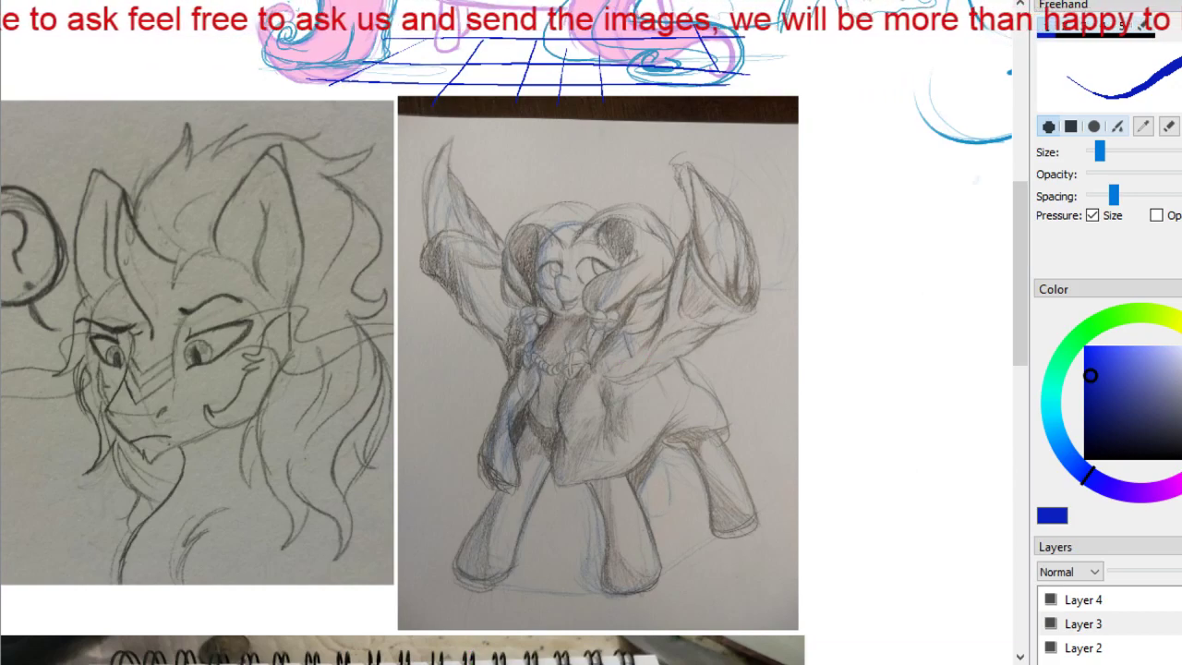
scroll(506, 377, left, 6)
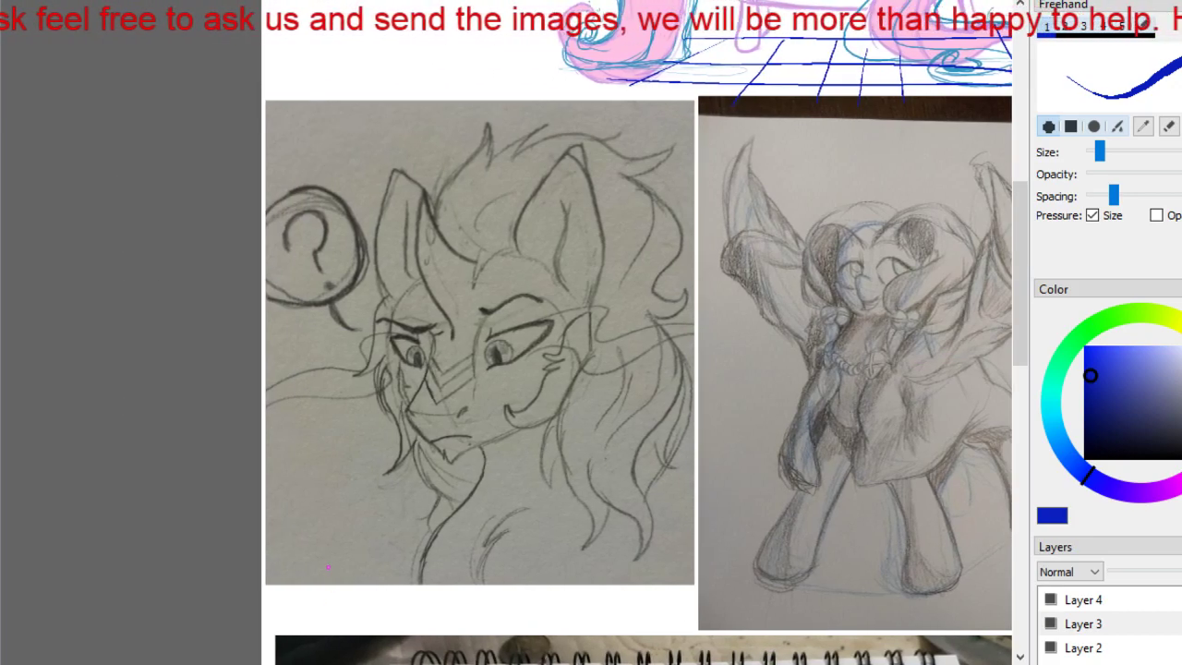
ctrl+scroll(327, 573, up, 2)
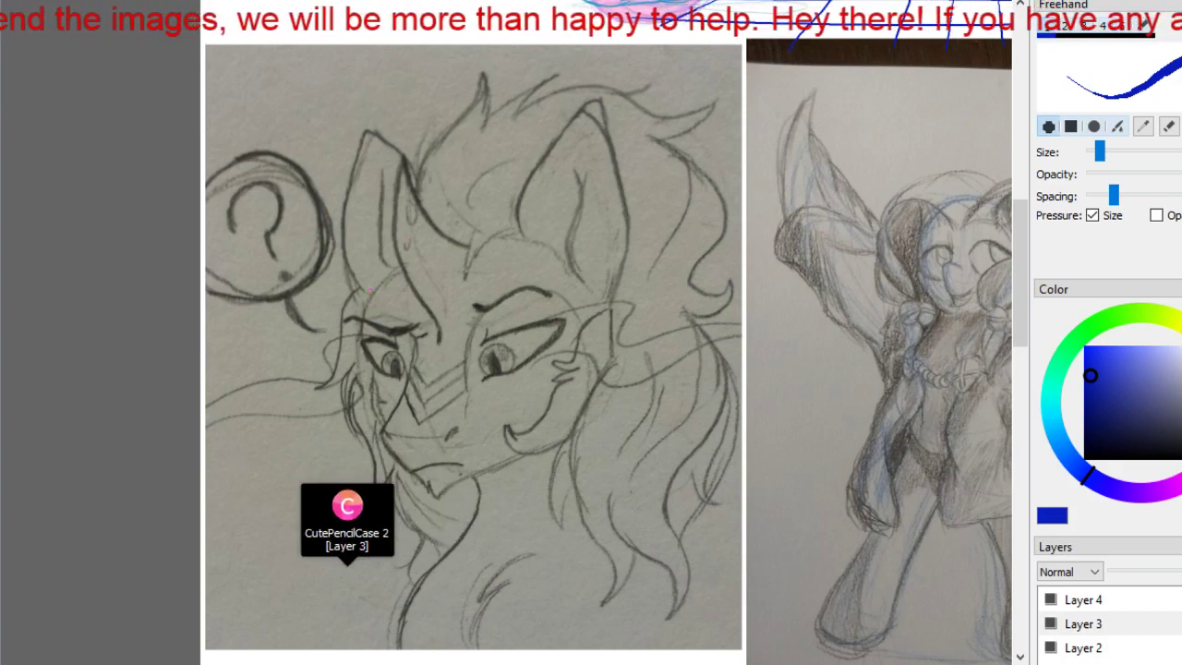
drag(362, 317, 401, 262)
mouse_move(354, 315)
mouse_down()
mouse_move(398, 257)
mouse_move(452, 226)
mouse_up()
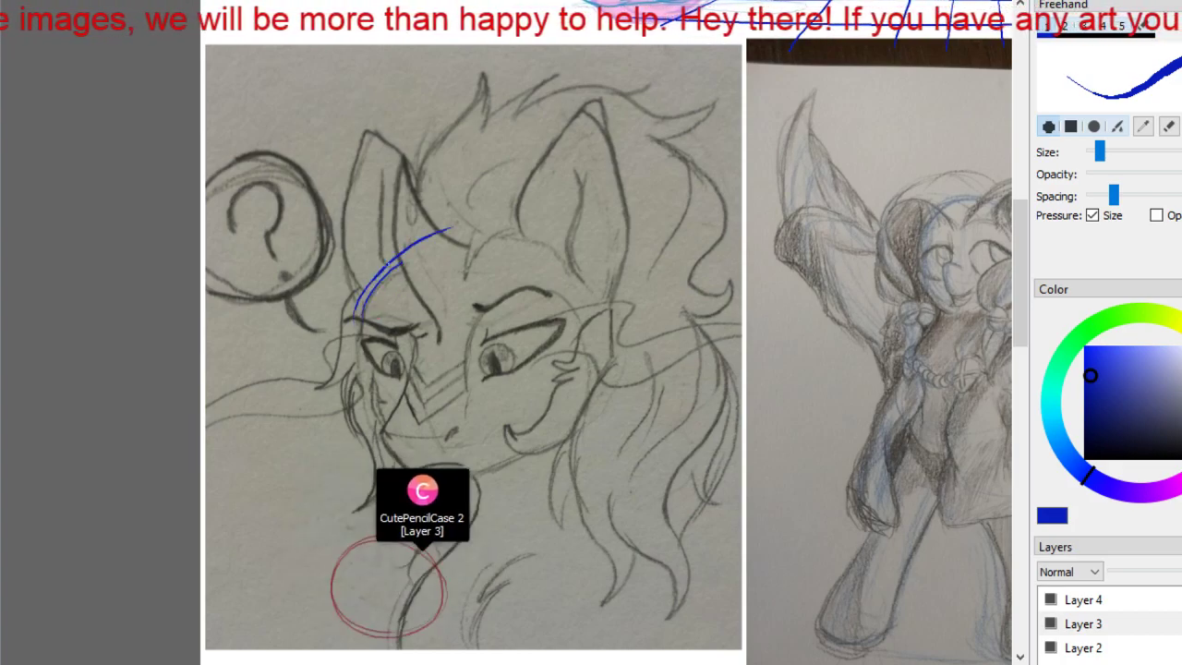
drag(379, 275, 469, 474)
mouse_move(367, 305)
mouse_down()
mouse_move(351, 348)
mouse_move(475, 473)
mouse_up()
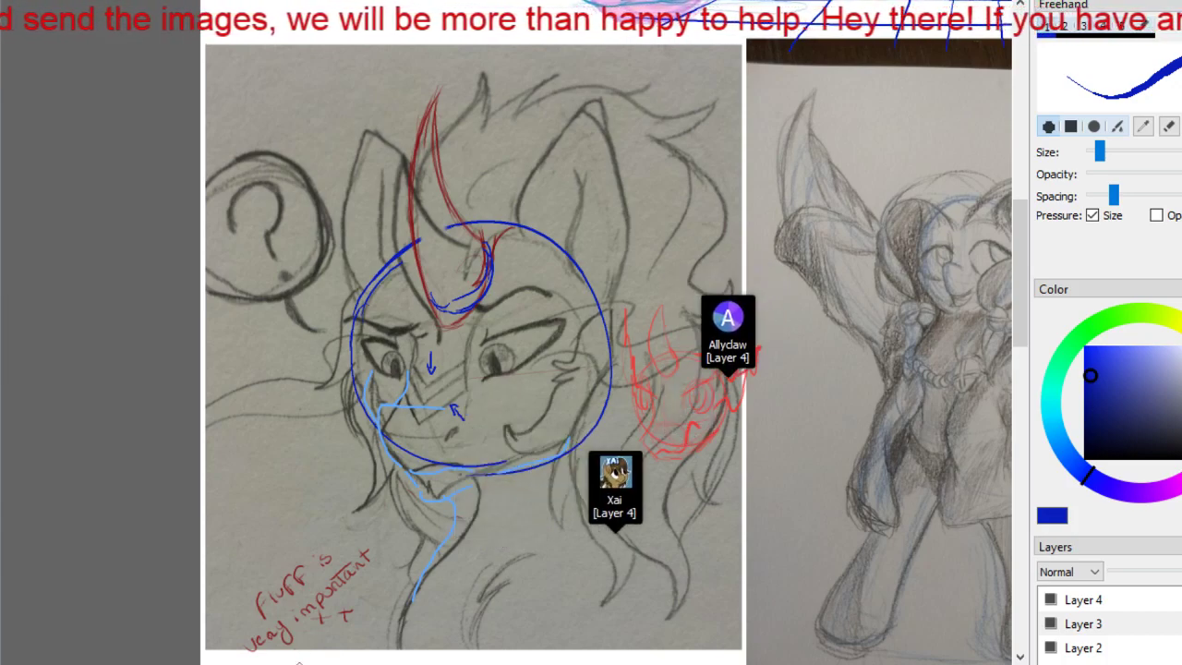
- Examine the annotated pencil sketch of the winged, caped pony and the redline sketches beside it
drag(298, 664, 469, 663)
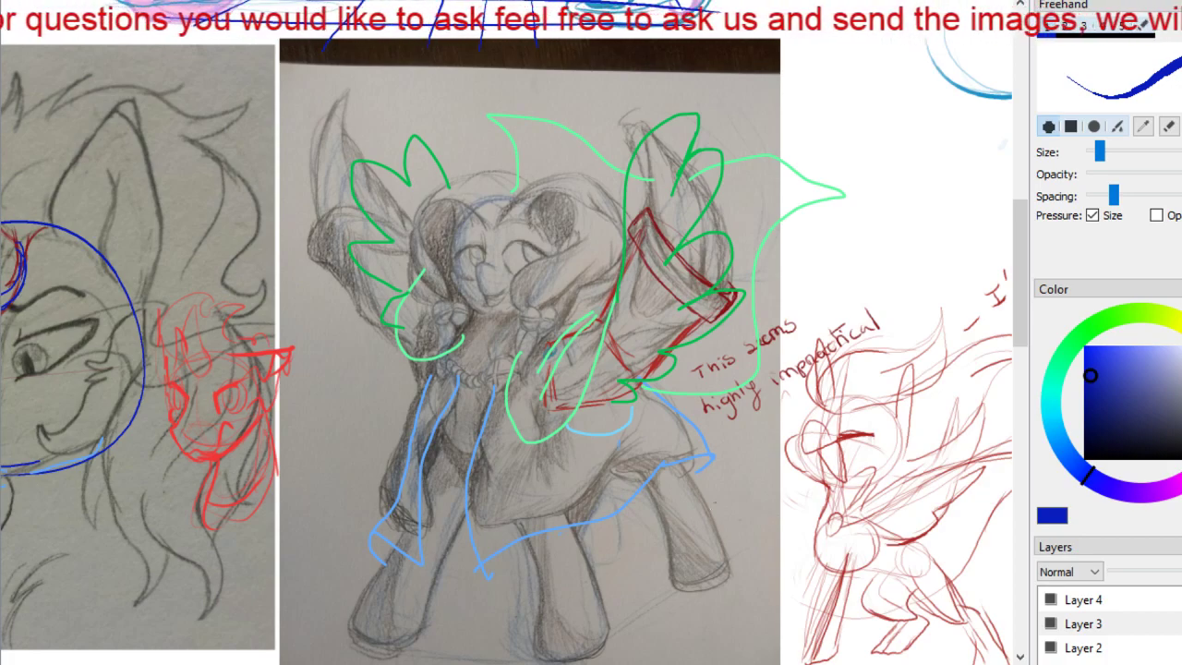
ctrl+scroll(721, 538, down, 3)
ctrl+scroll(720, 542, down, 2)
ctrl+scroll(720, 542, up, 4)
drag(871, 496, 737, 486)
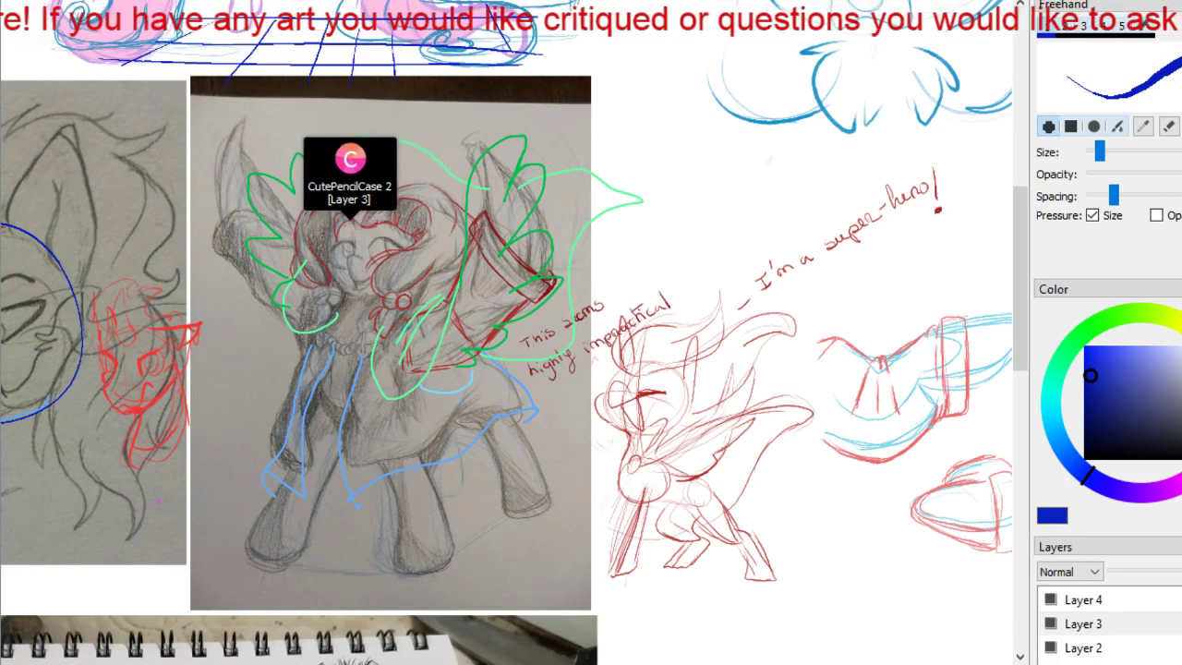
mouse_move(456, 284)
mouse_down()
mouse_move(1025, 5)
mouse_move(752, 0)
mouse_up()
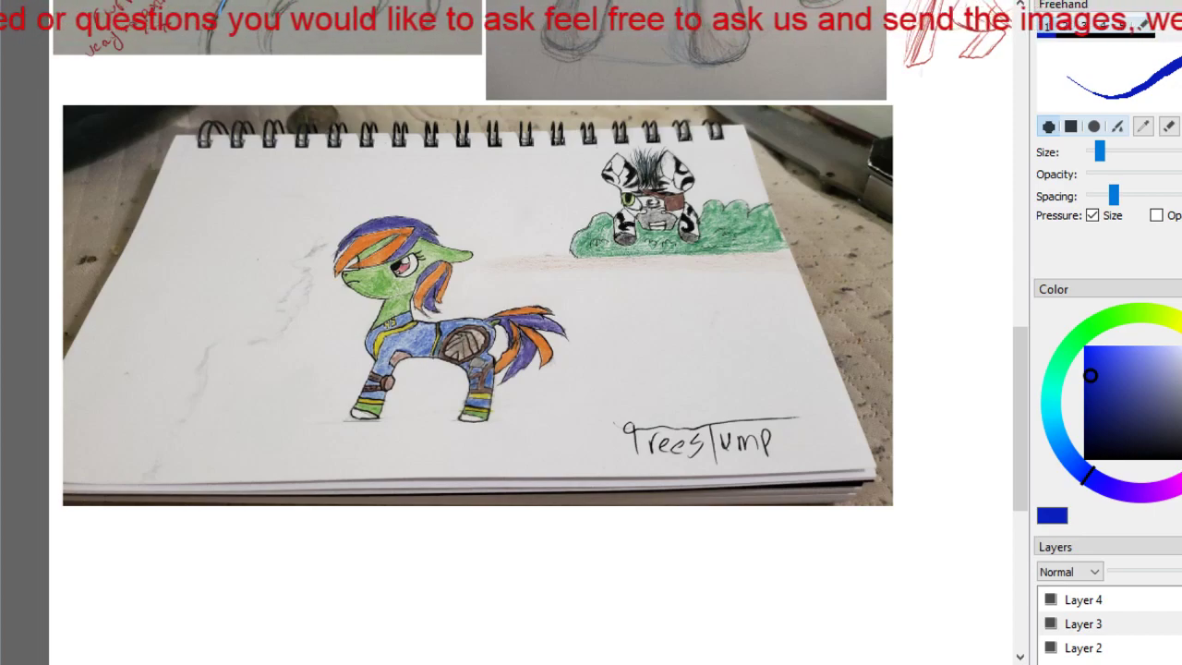
- Check for a new program version and dismiss the result dialog
key(alt+h)
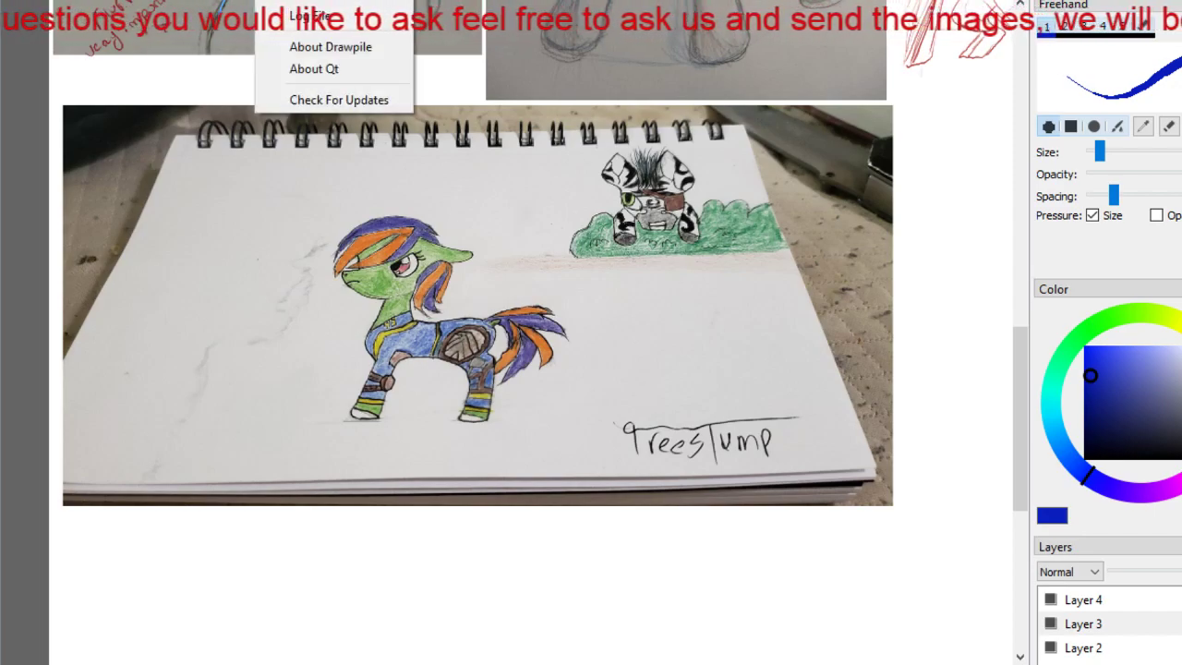
click(337, 100)
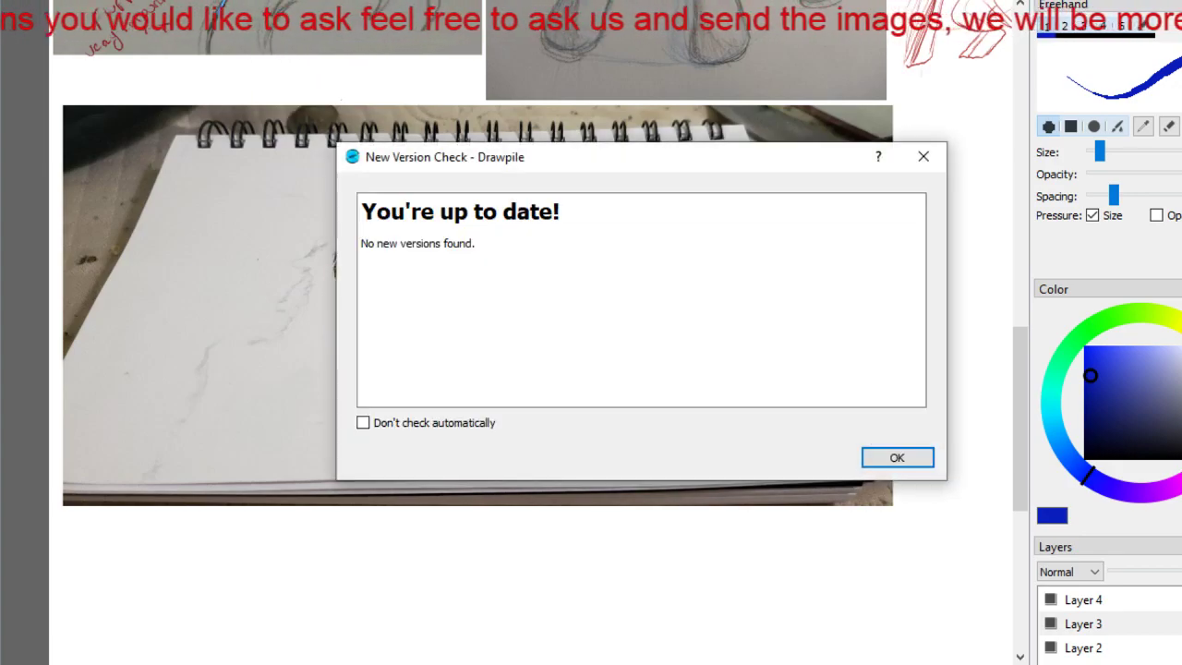
click(904, 450)
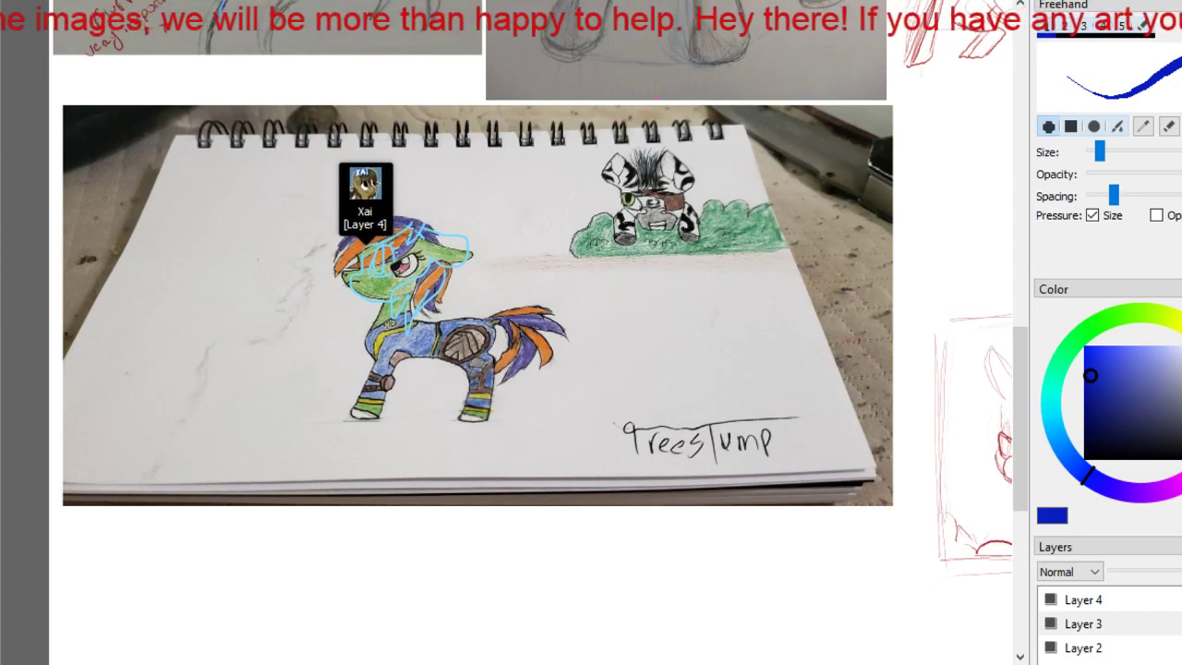
- Examine the green pony notebook drawing together with the red thumbnail sketches beside it
scroll(505, 331, down, 1)
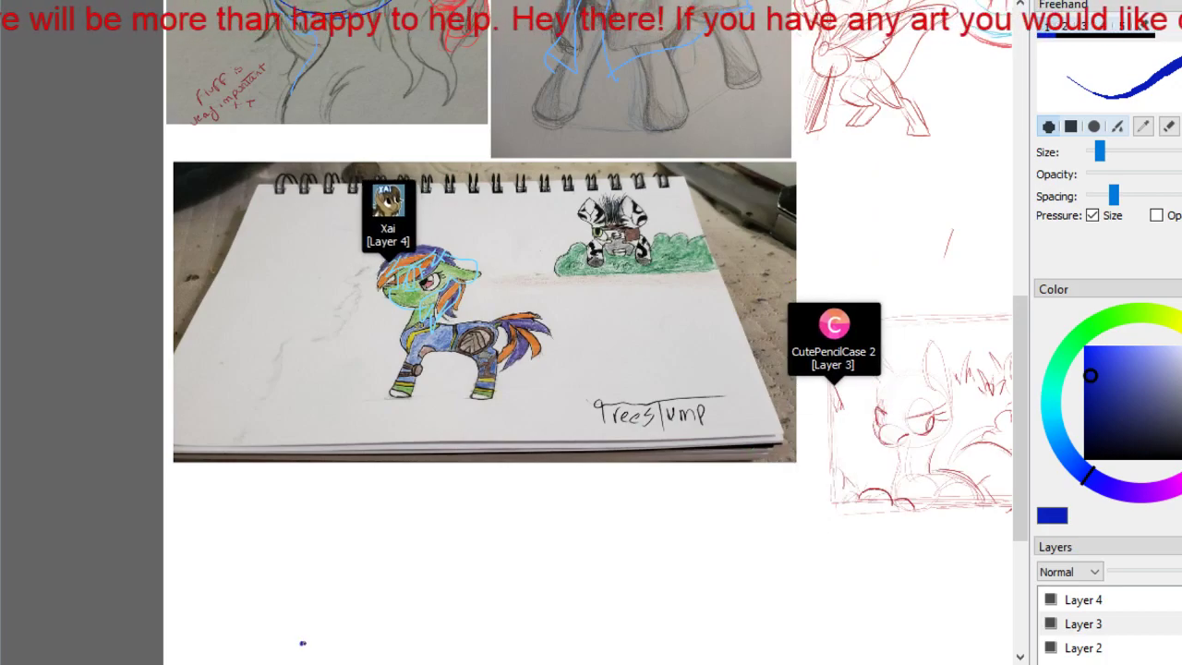
middle_drag(305, 641, 282, 644)
drag(290, 664, 348, 663)
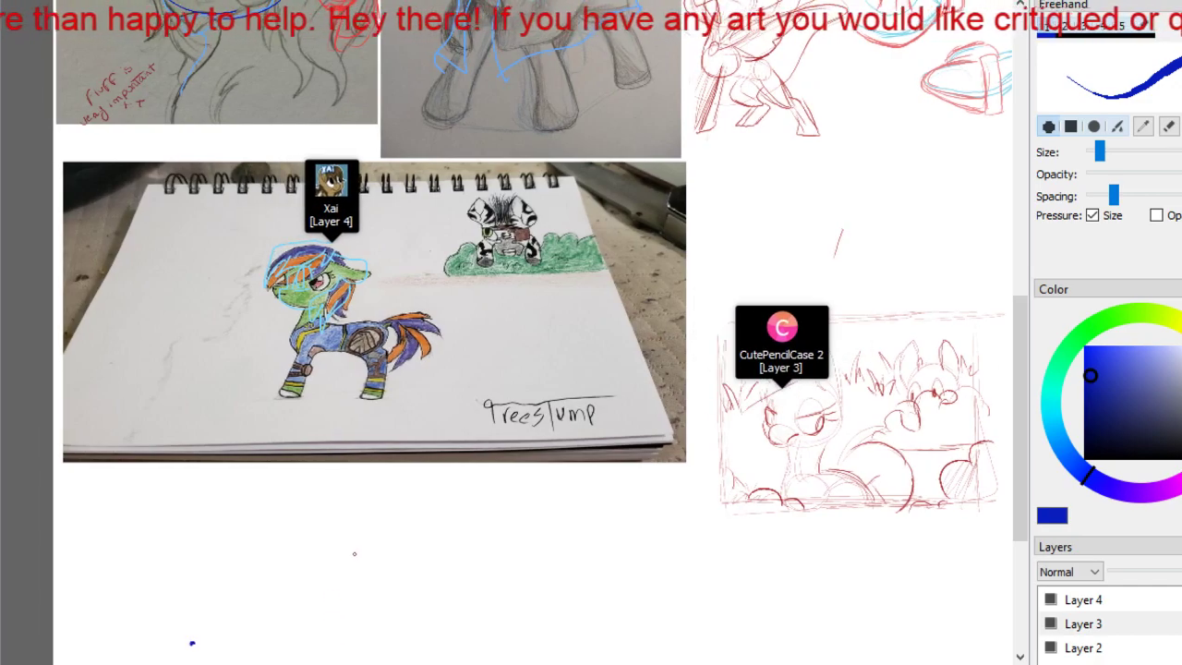
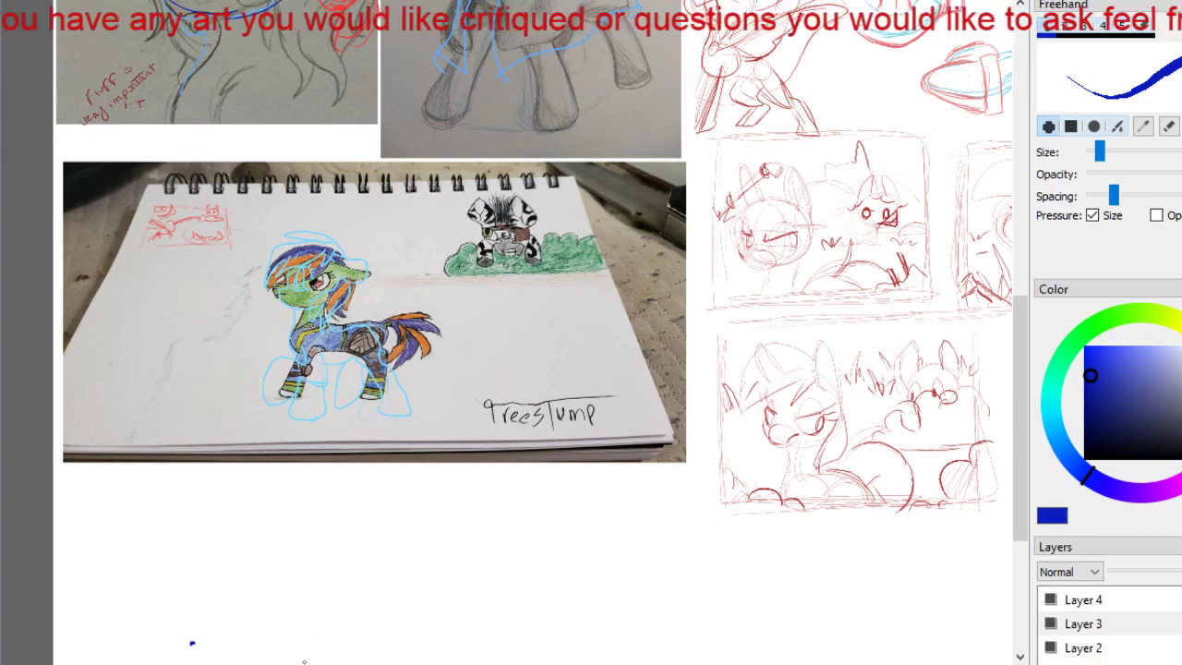
- Switch to the web drawing canvas headed "Theme: Antiqui" and undo the last green stroke above the face with angry eyes
scroll(506, 369, right, 4)
scroll(506, 369, left, 1)
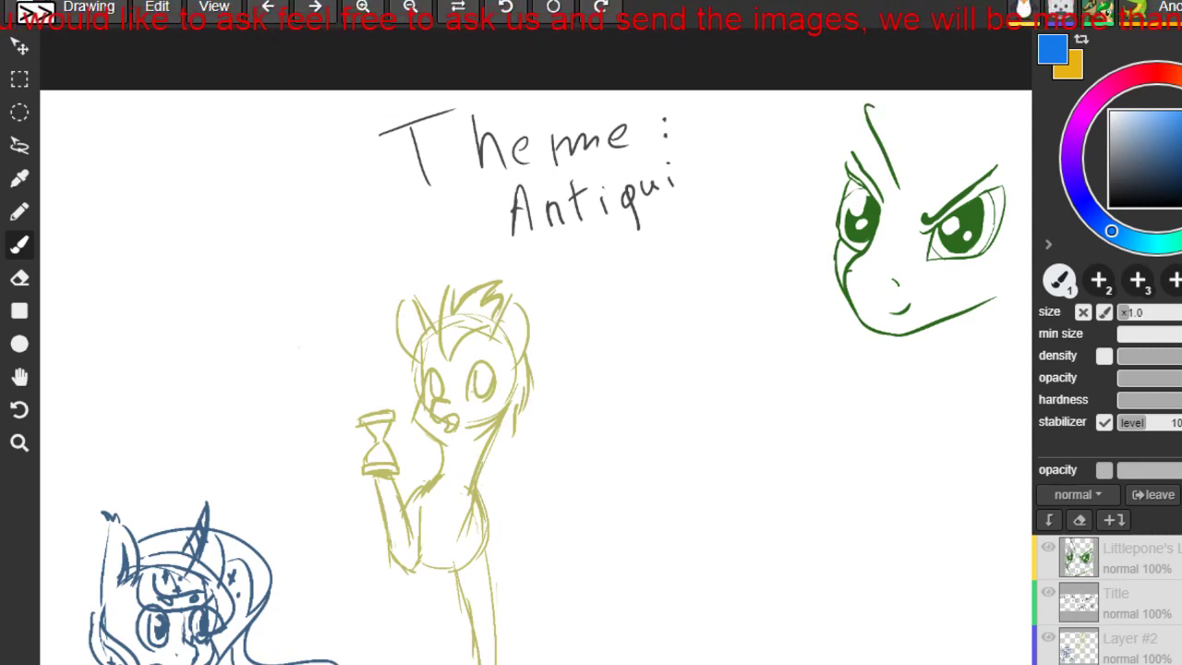
key(ctrl+z)
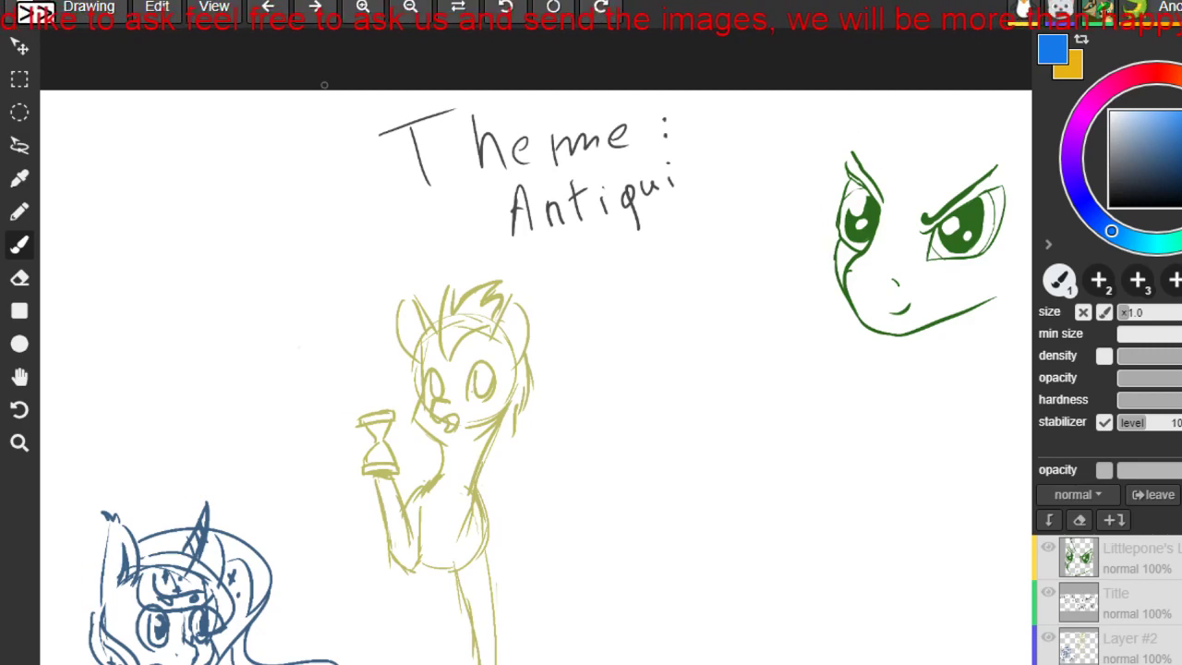